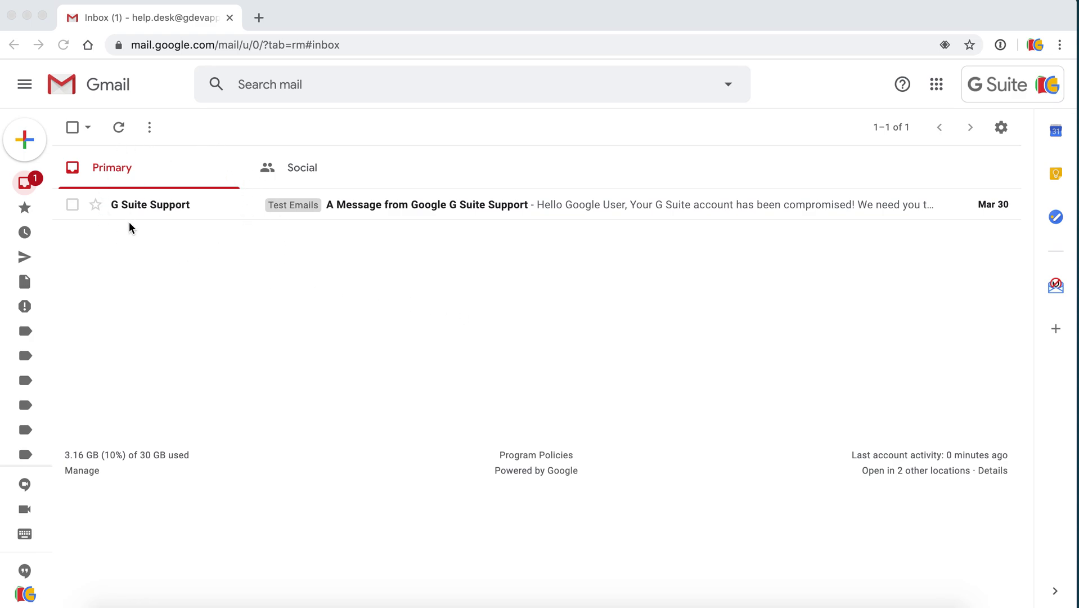
- Open the 'A Message from Google G Suite Support' email and launch the No Phishing! add-on
click(163, 207)
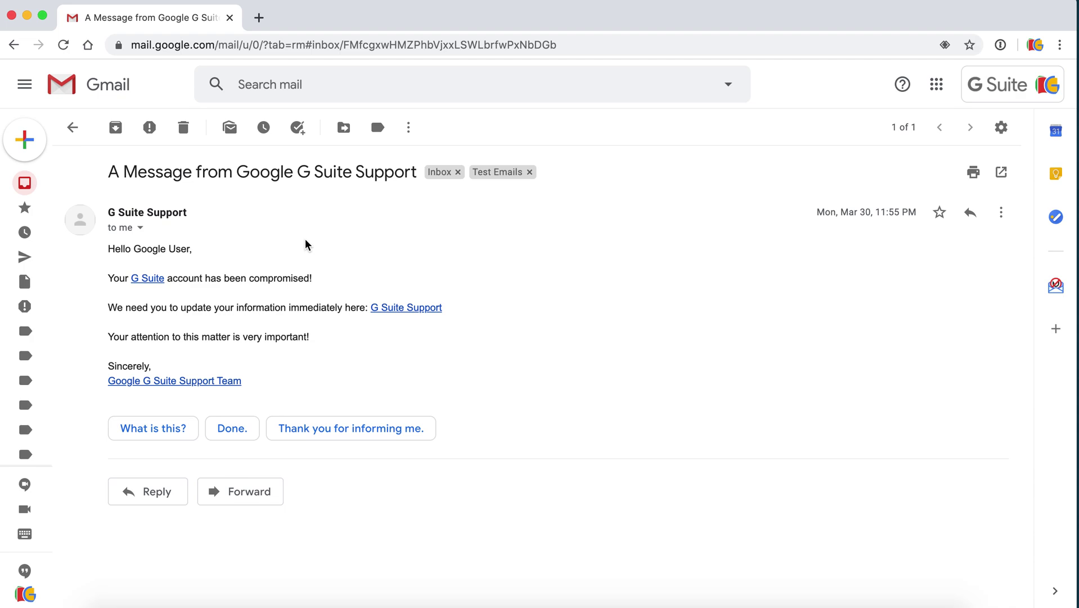
click(1055, 287)
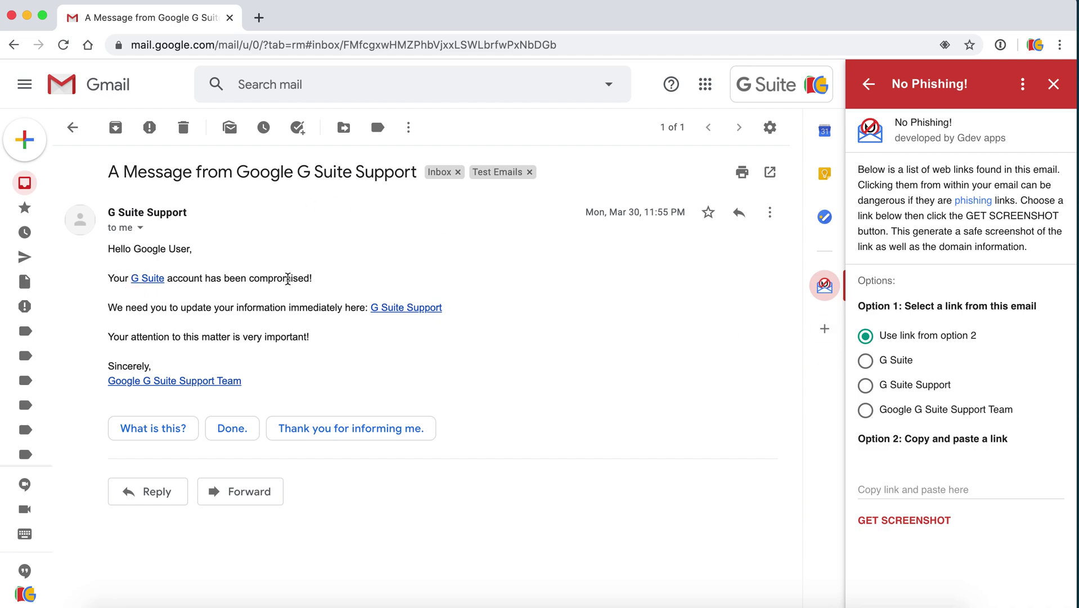
- Screenshot the G Suite link (gsuite.google.com) with No Phishing! and view it full-size
click(866, 363)
click(905, 521)
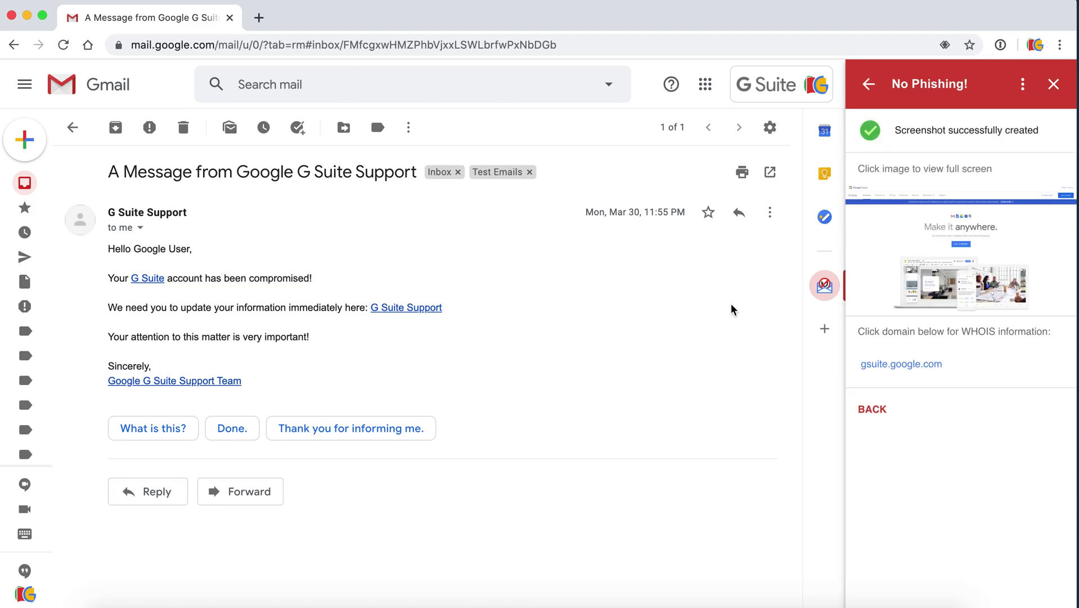
click(986, 240)
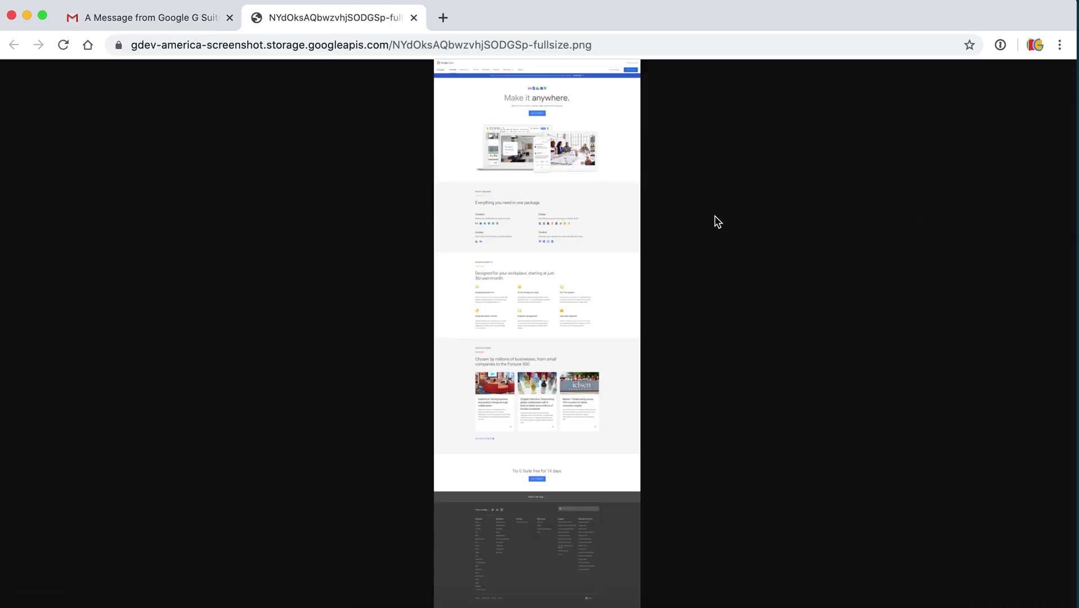
click(558, 251)
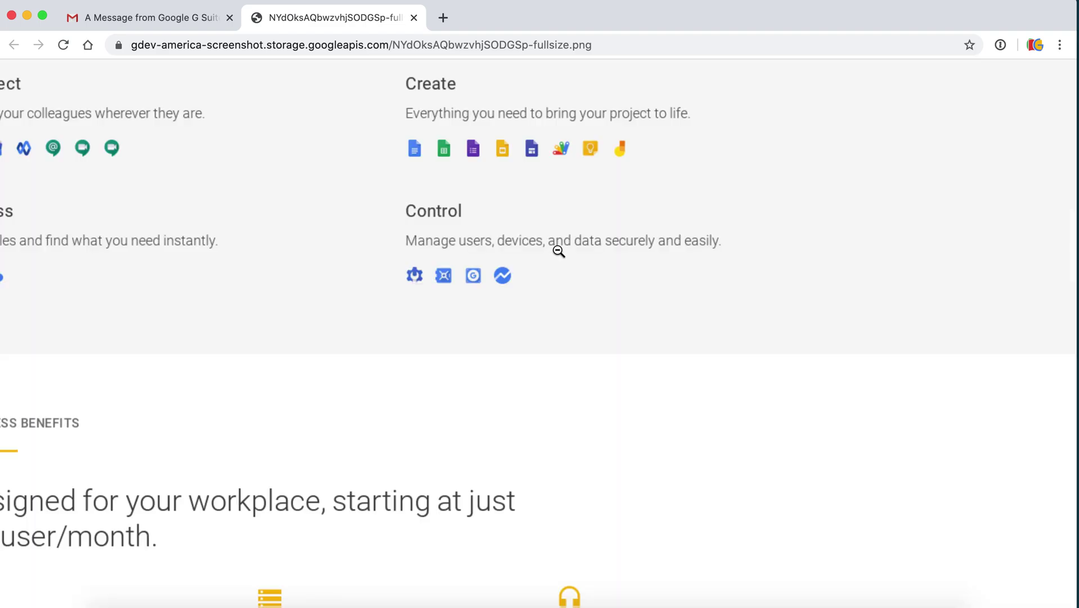
scroll(393, 183, left, 5)
scroll(393, 183, up, 15)
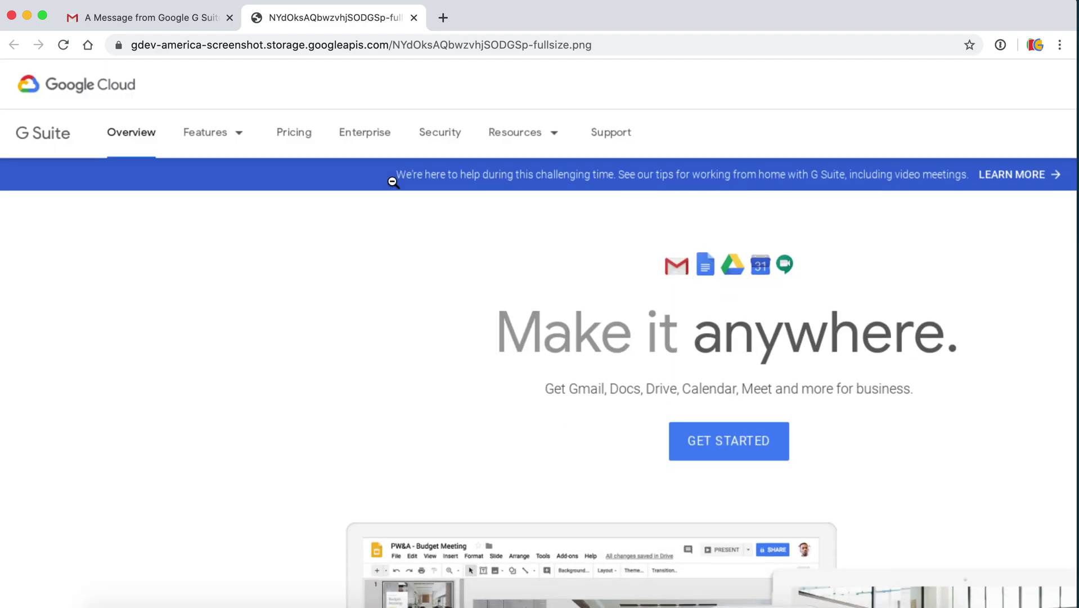
scroll(394, 183, right, 7)
scroll(393, 182, down, 20)
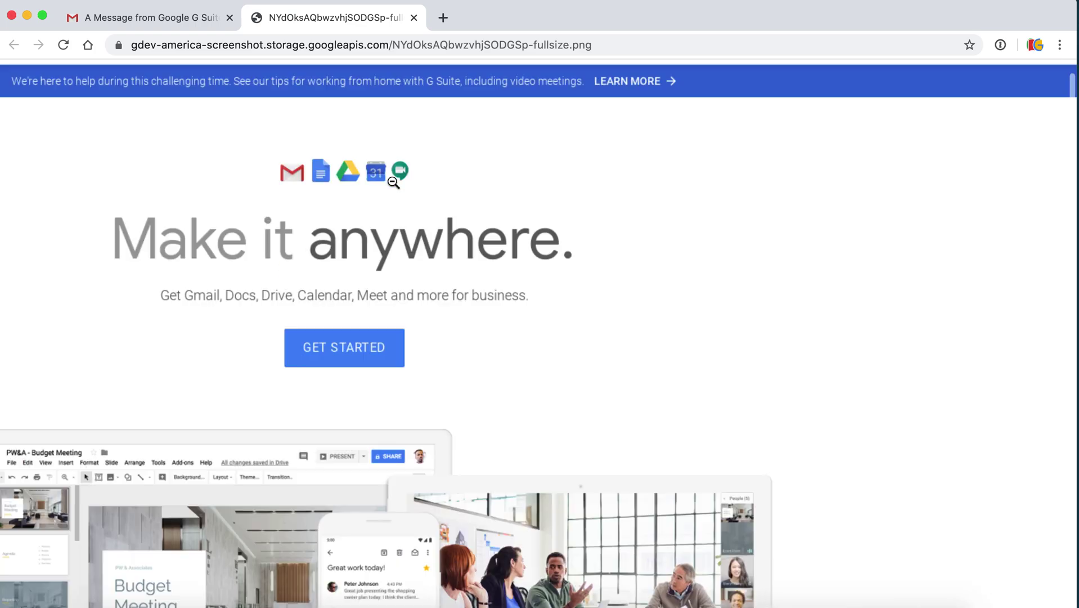
scroll(392, 181, up, 10)
scroll(393, 181, left, 6)
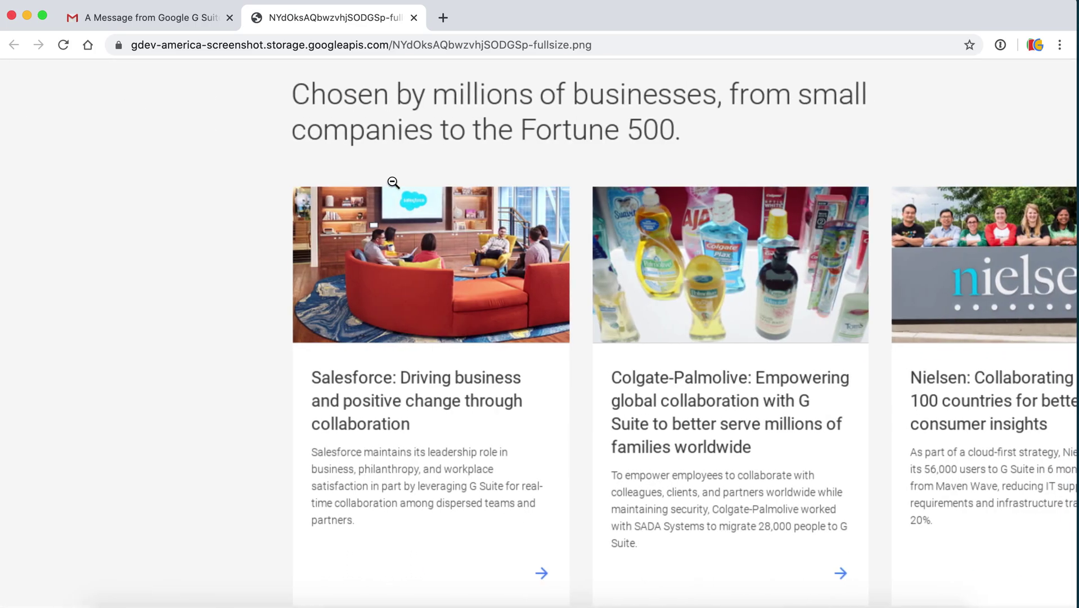
scroll(393, 183, down, 15)
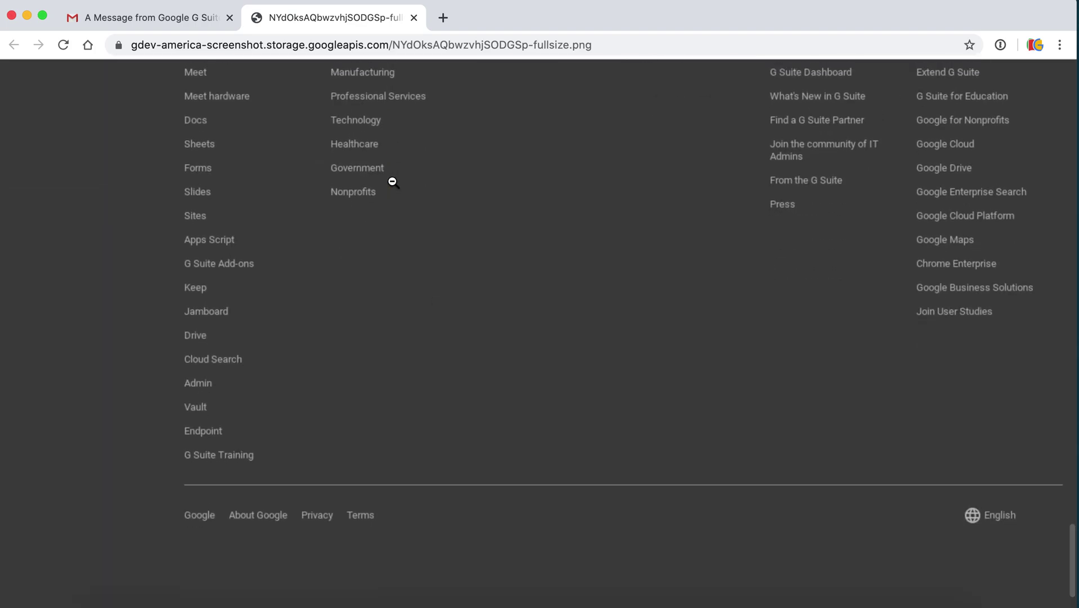
scroll(393, 181, up, 8)
click(413, 18)
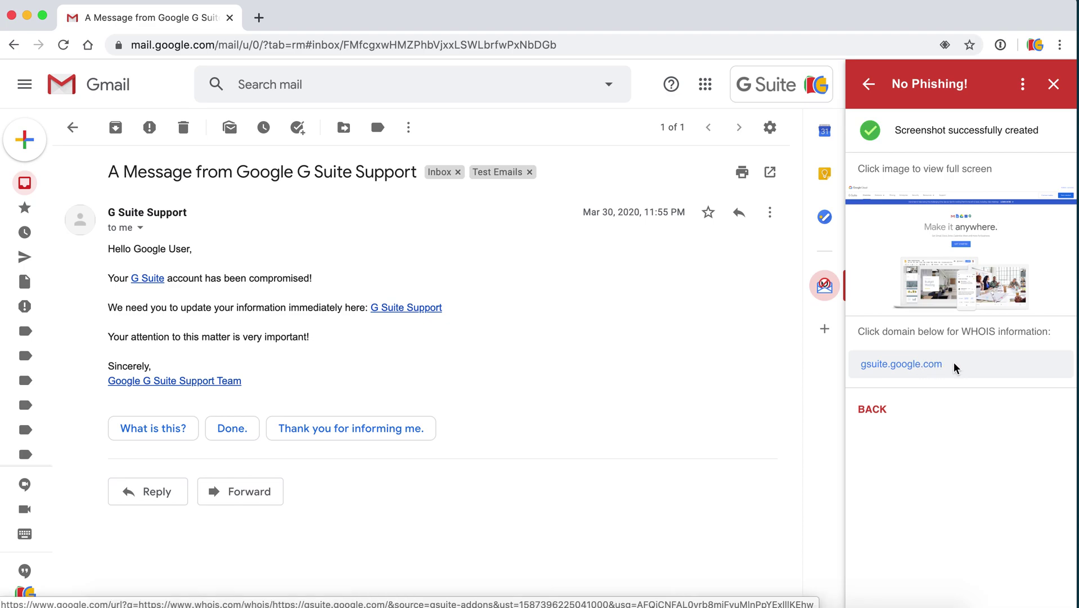
click(903, 361)
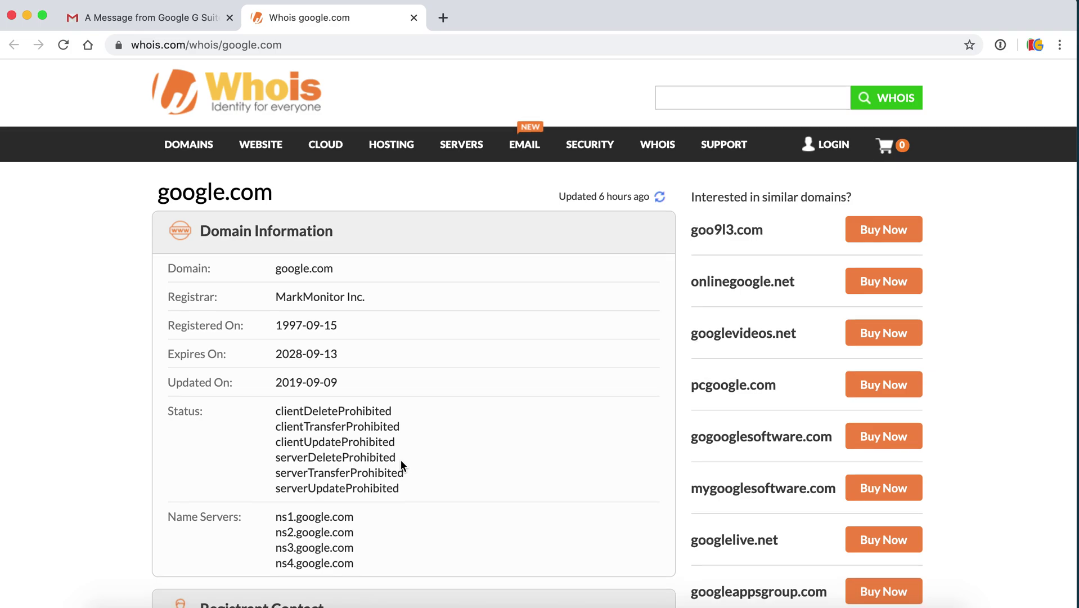
scroll(401, 460, down, 7)
scroll(401, 460, down, 9)
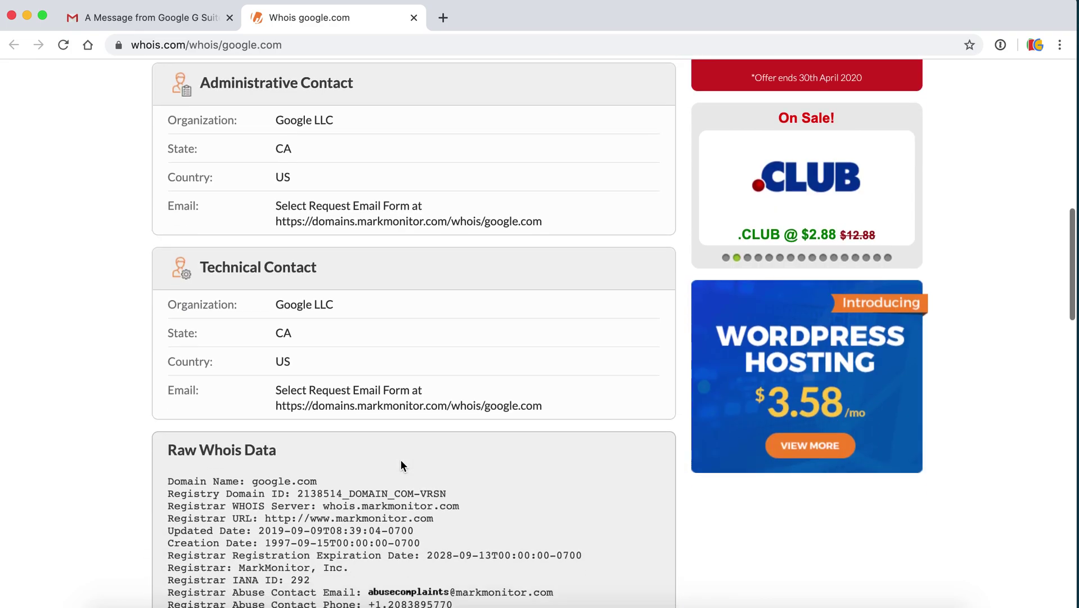
scroll(401, 460, up, 16)
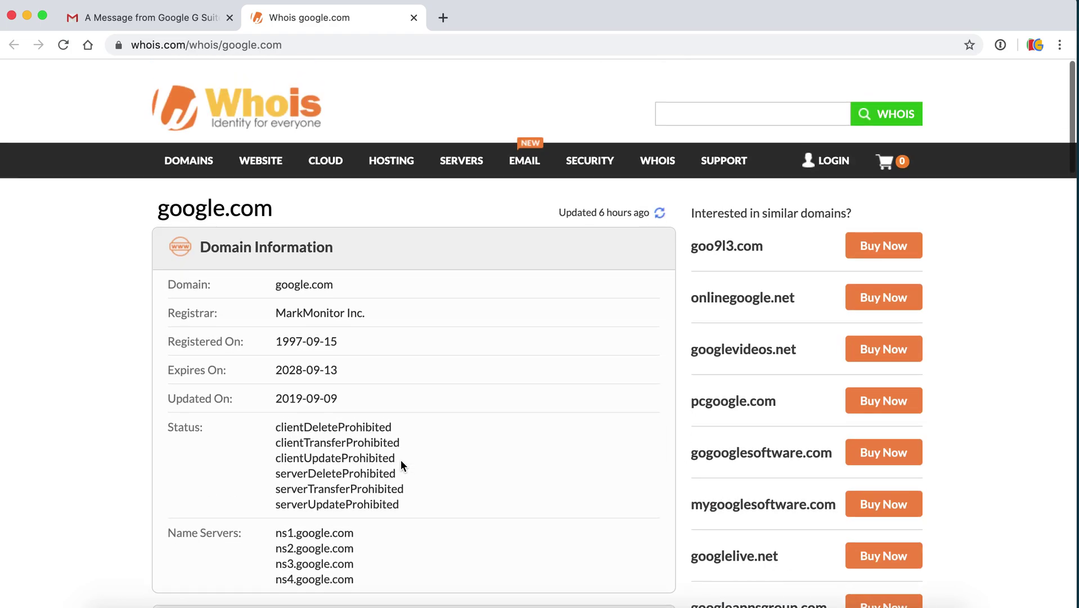
click(414, 19)
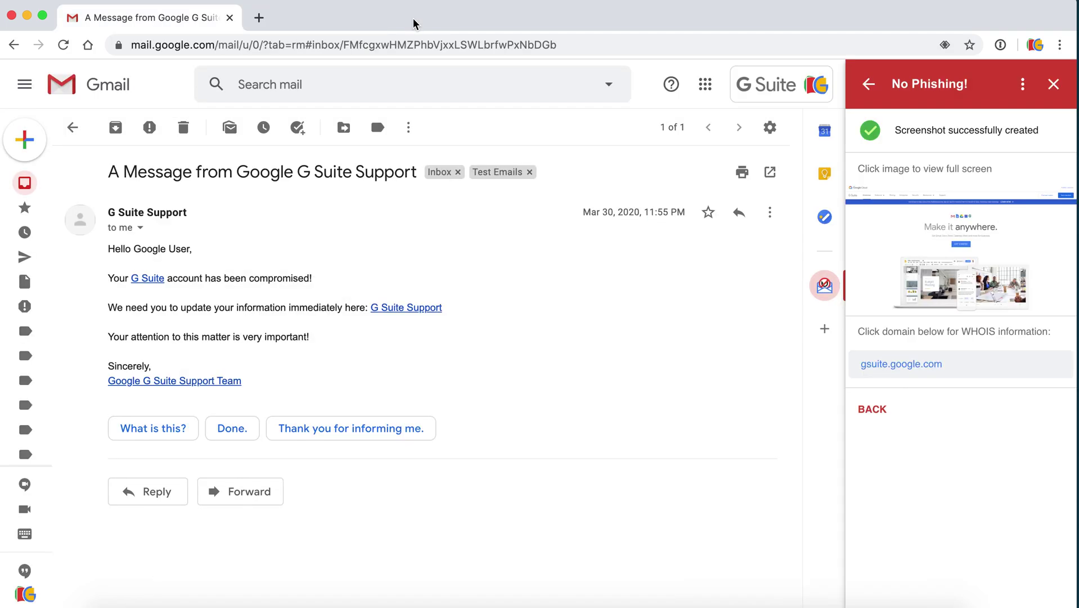
- Screenshot the G Suite Support link, exposing its domain phishing6bank.wordpress.com
click(869, 84)
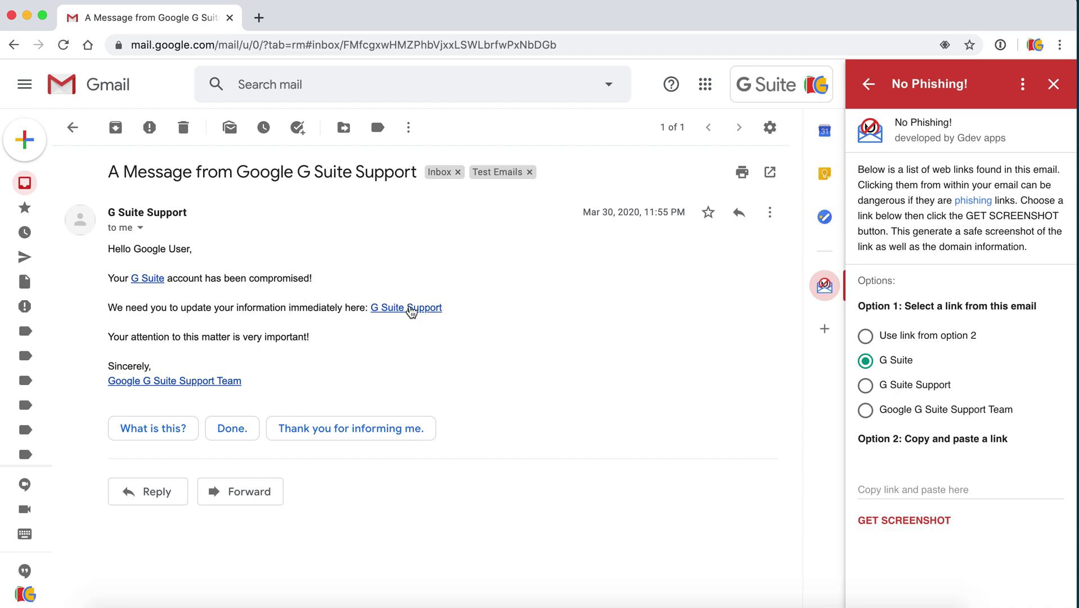
click(867, 390)
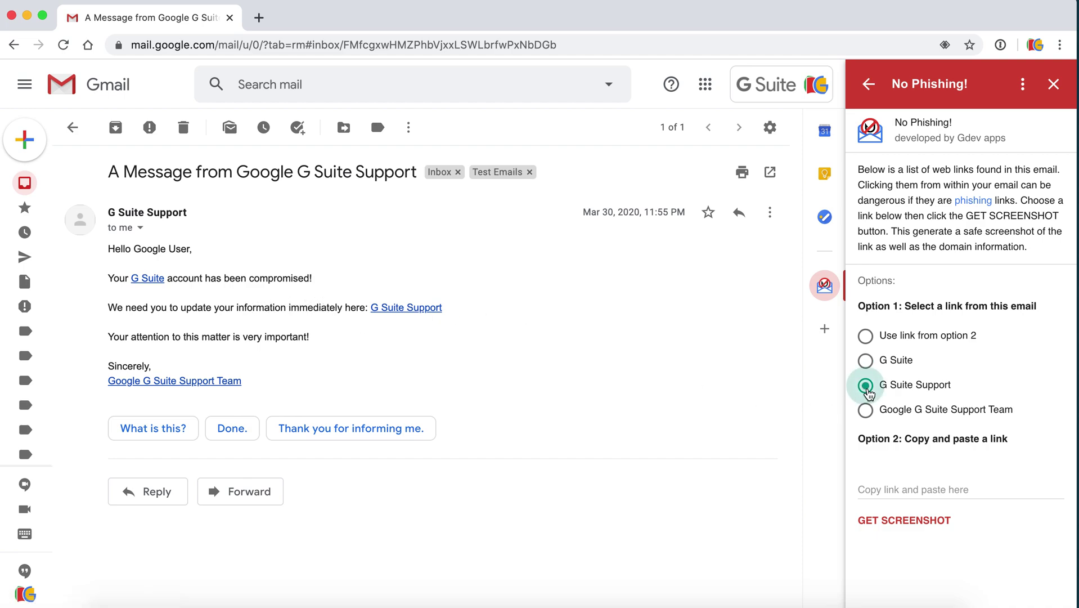
click(888, 518)
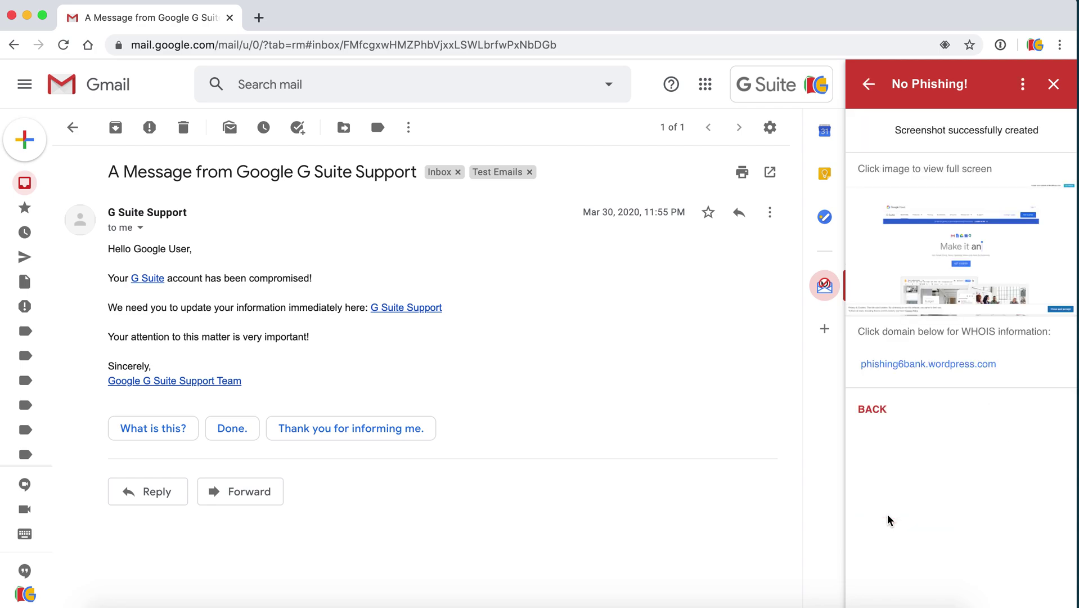
- View the G Suite Support screenshot at actual size, showing the 'Is this a Phishing Site?' page
click(974, 267)
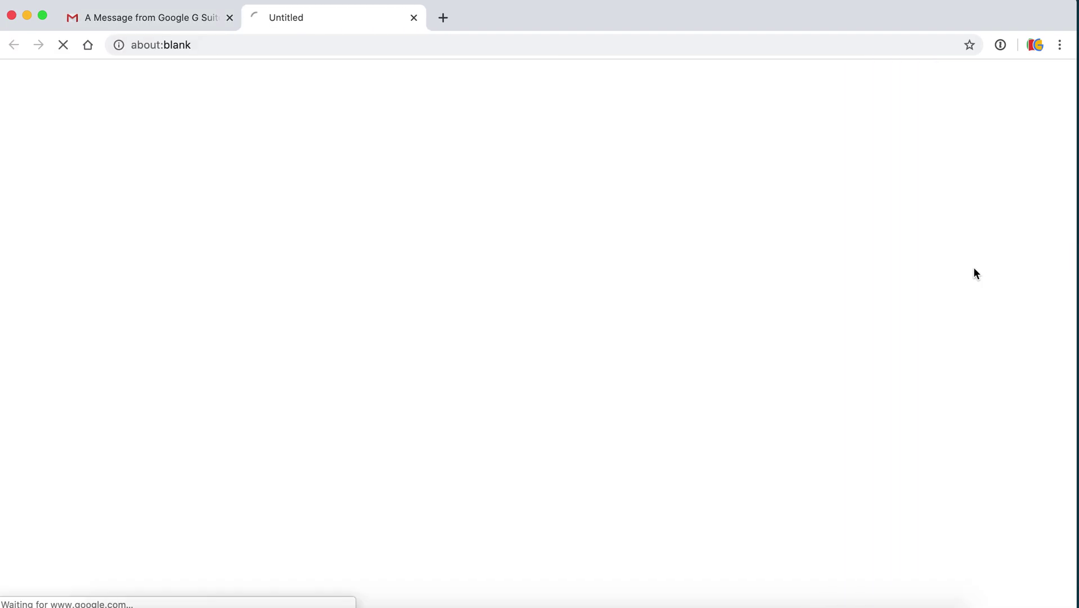
click(578, 310)
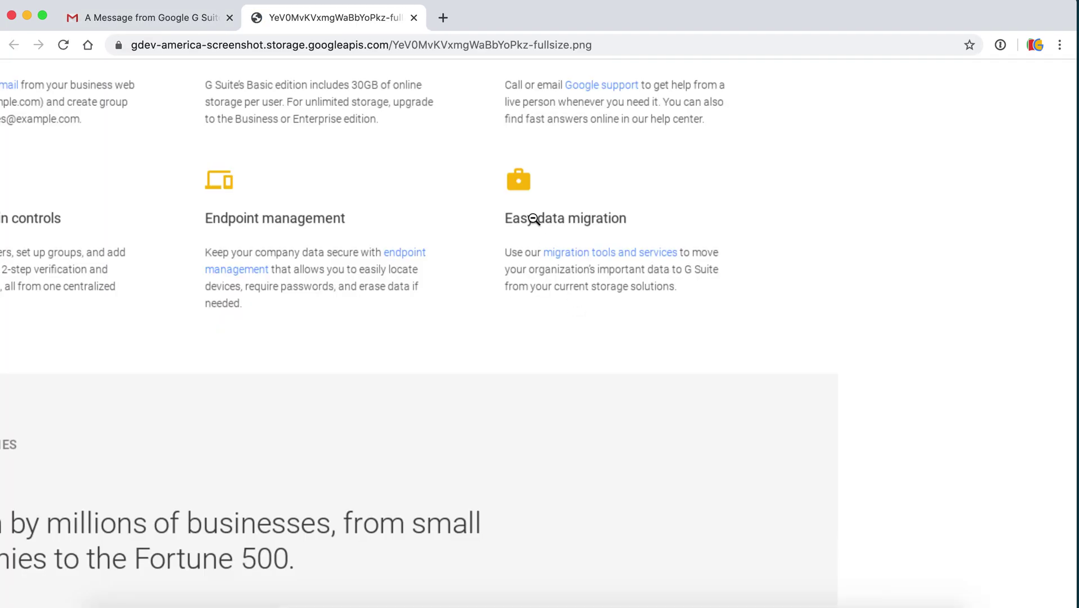
scroll(528, 216, up, 10)
scroll(504, 164, up, 8)
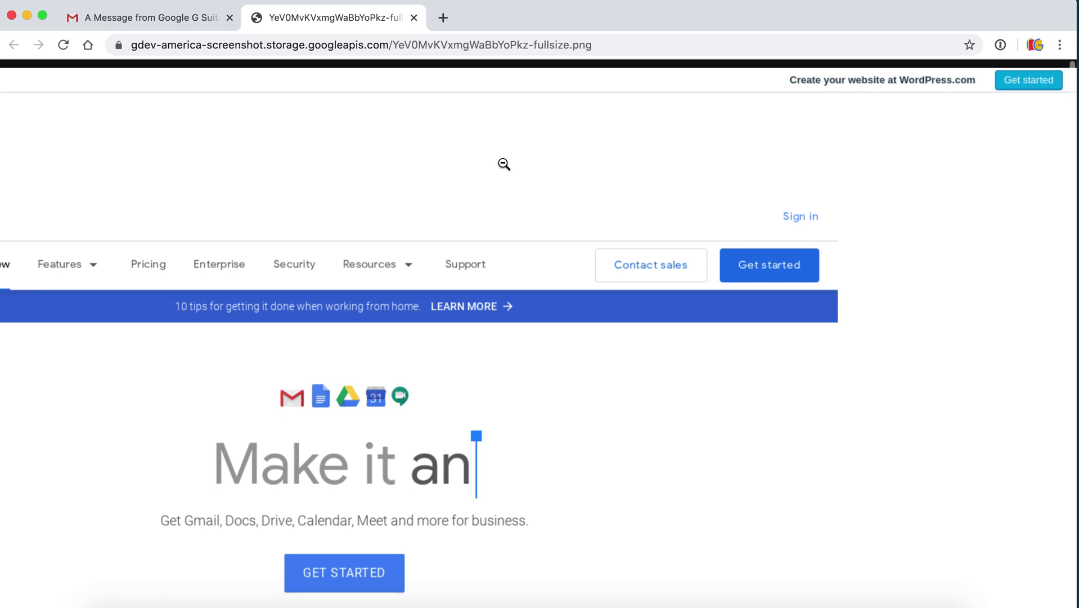
scroll(419, 227, left, 2)
scroll(417, 229, right, 3)
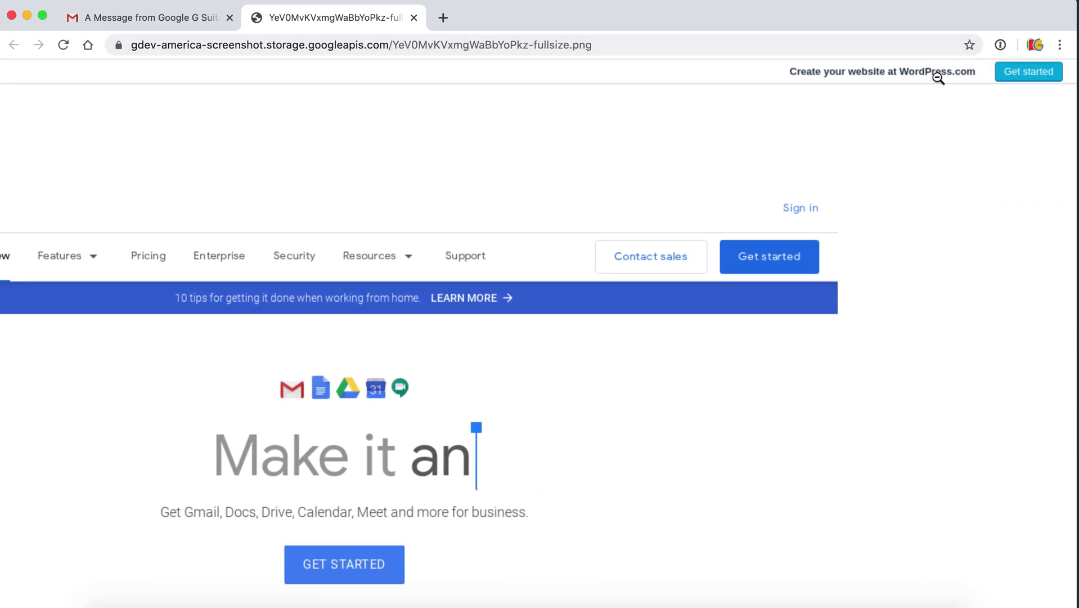
scroll(509, 361, down, 10)
scroll(509, 362, down, 15)
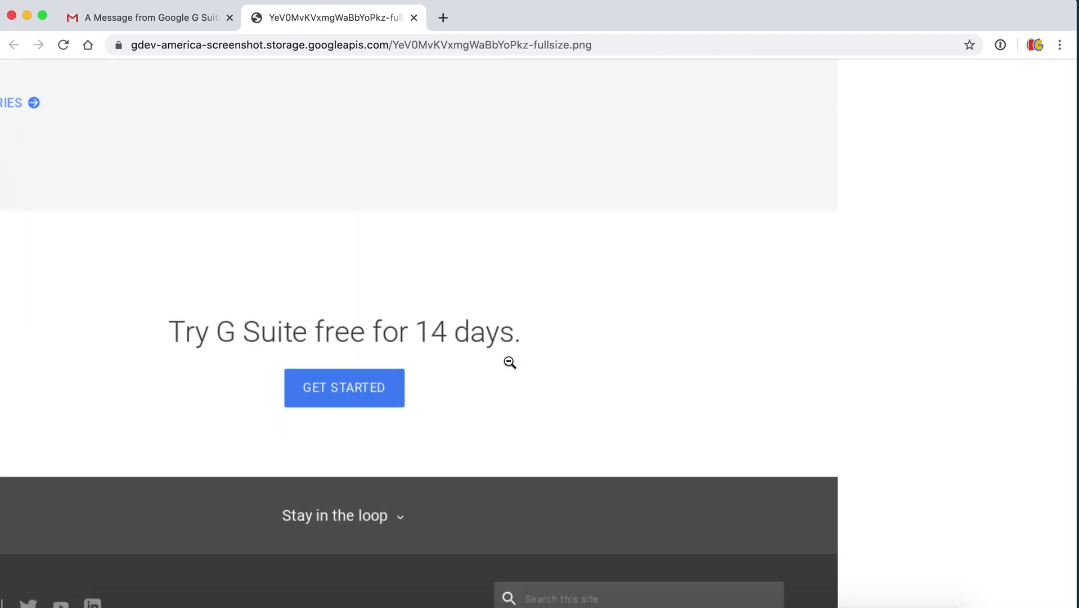
scroll(510, 362, left, 3)
scroll(510, 362, down, 7)
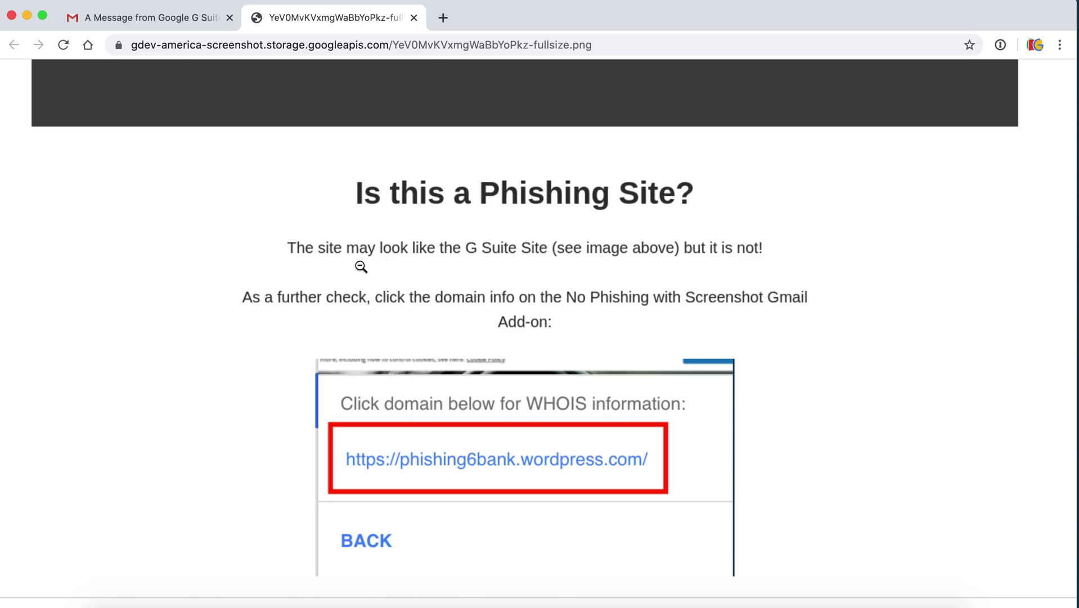
click(414, 18)
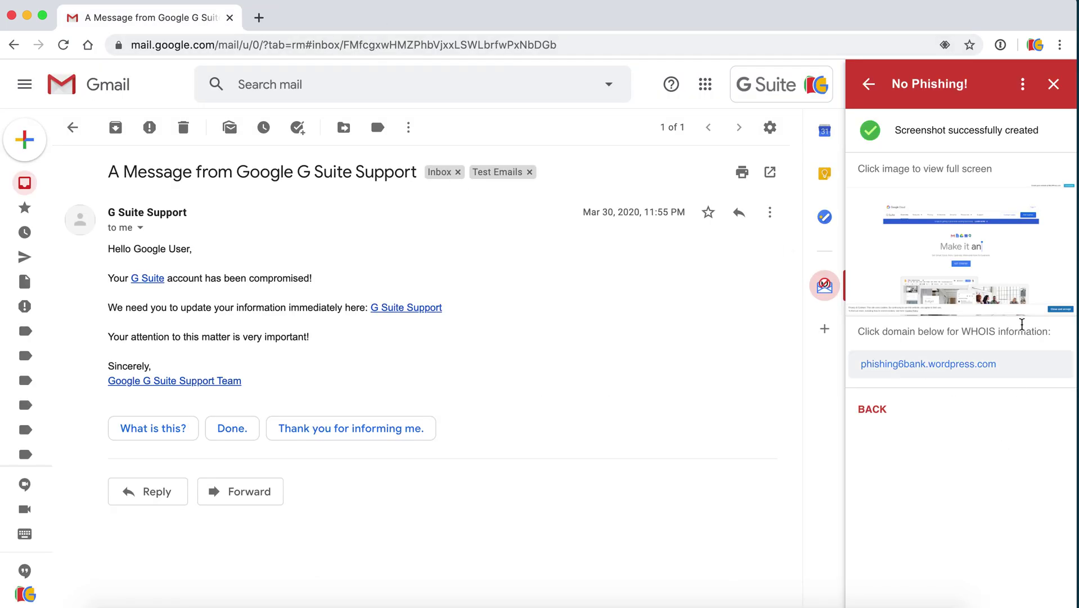
click(929, 364)
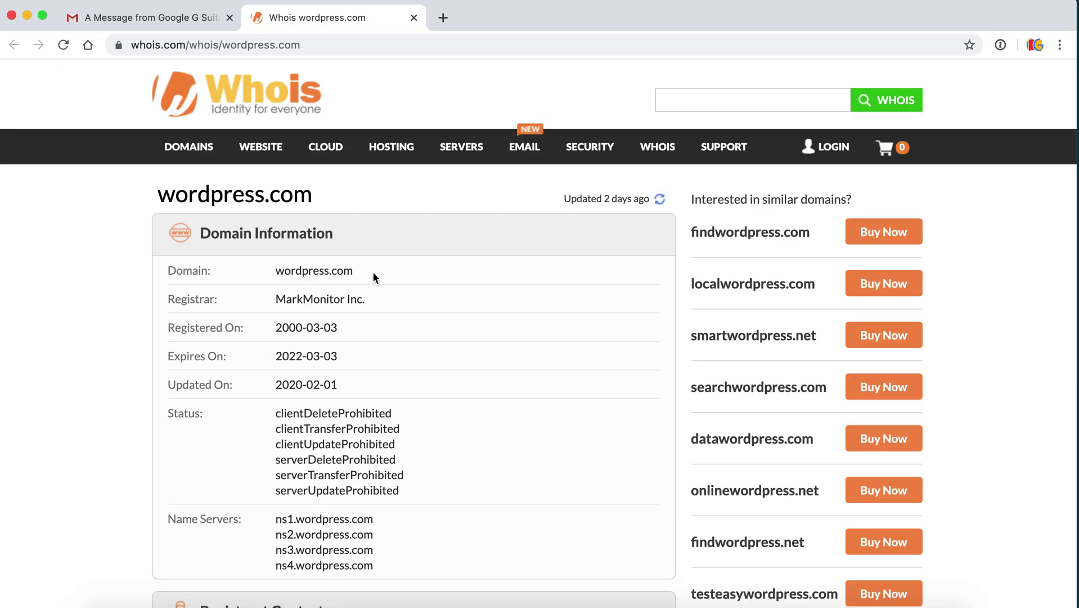
scroll(372, 277, down, 10)
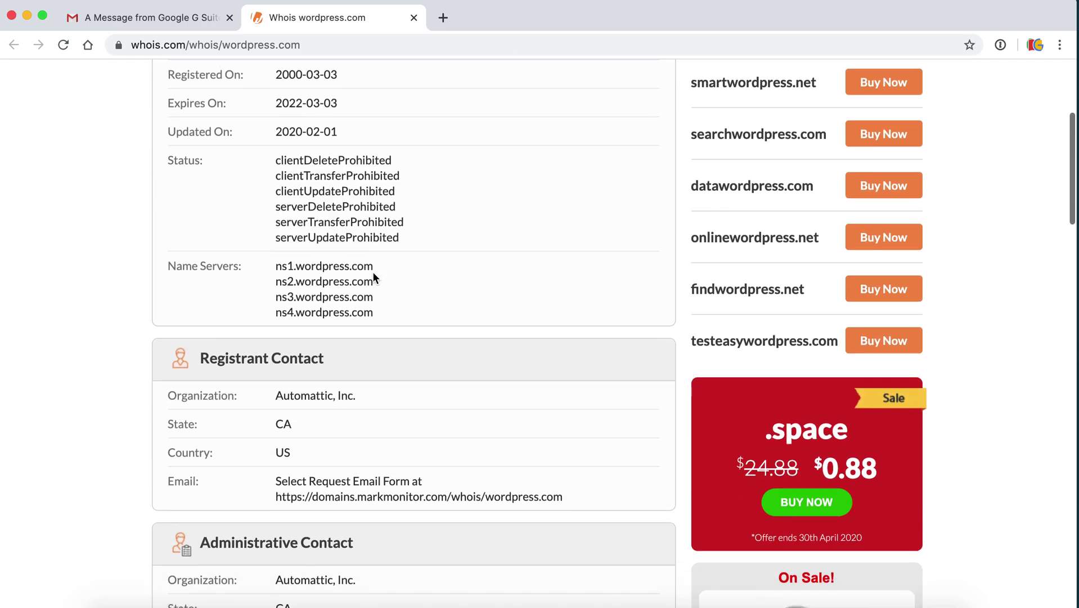
scroll(372, 272, up, 10)
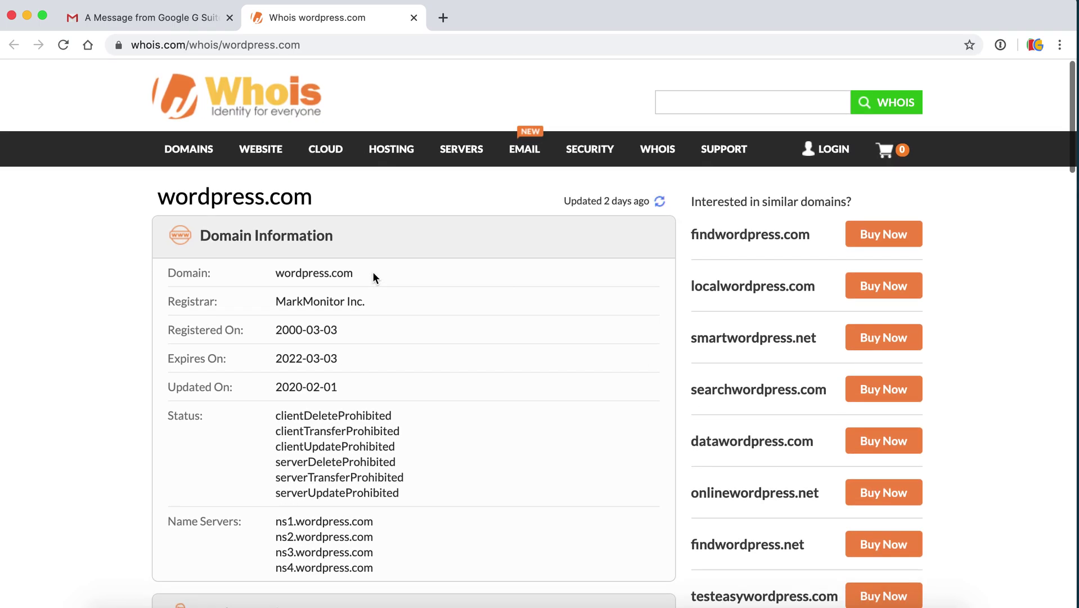
- Close the WHOIS tab and return No Phishing! to its link options
click(414, 18)
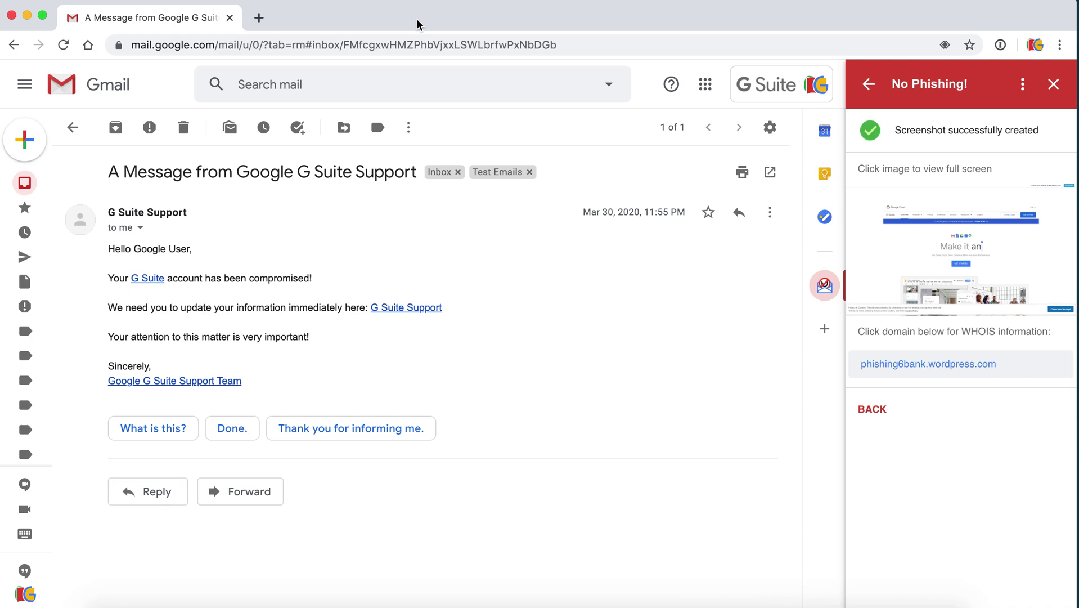
click(871, 85)
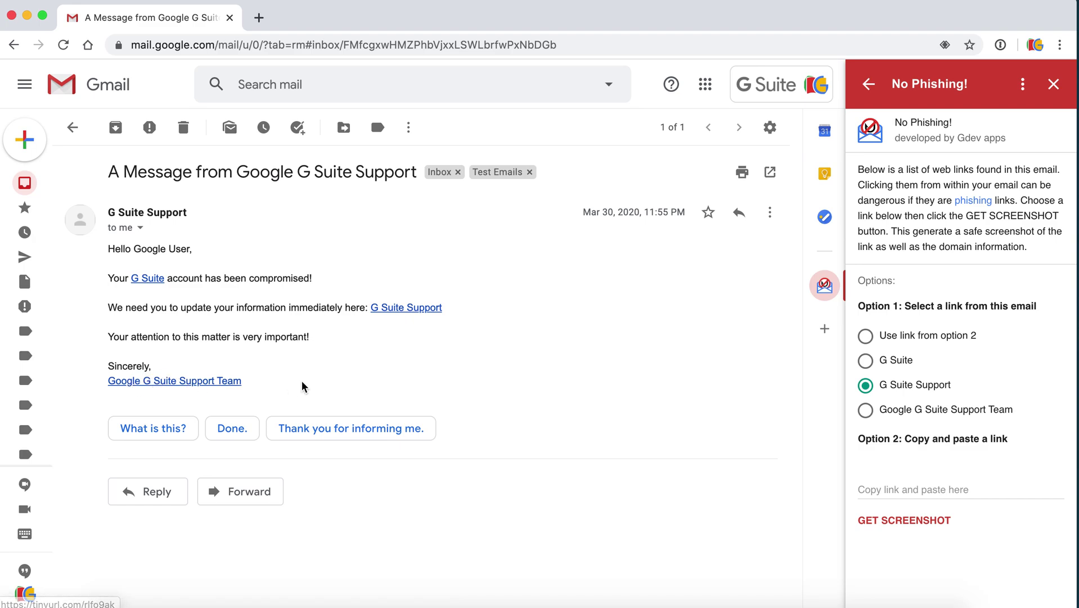
click(867, 415)
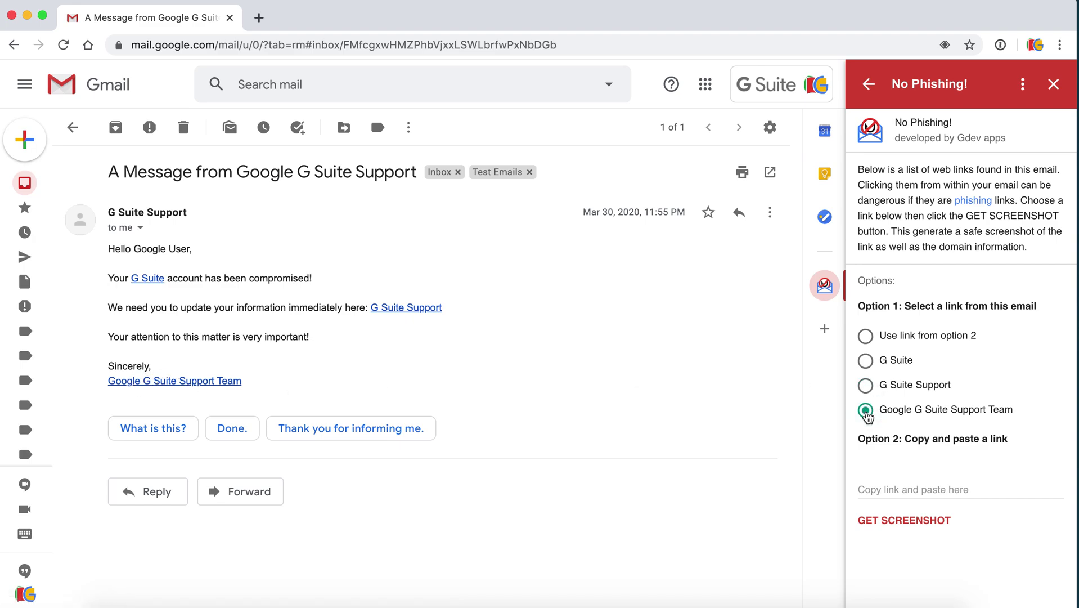
right_click(195, 377)
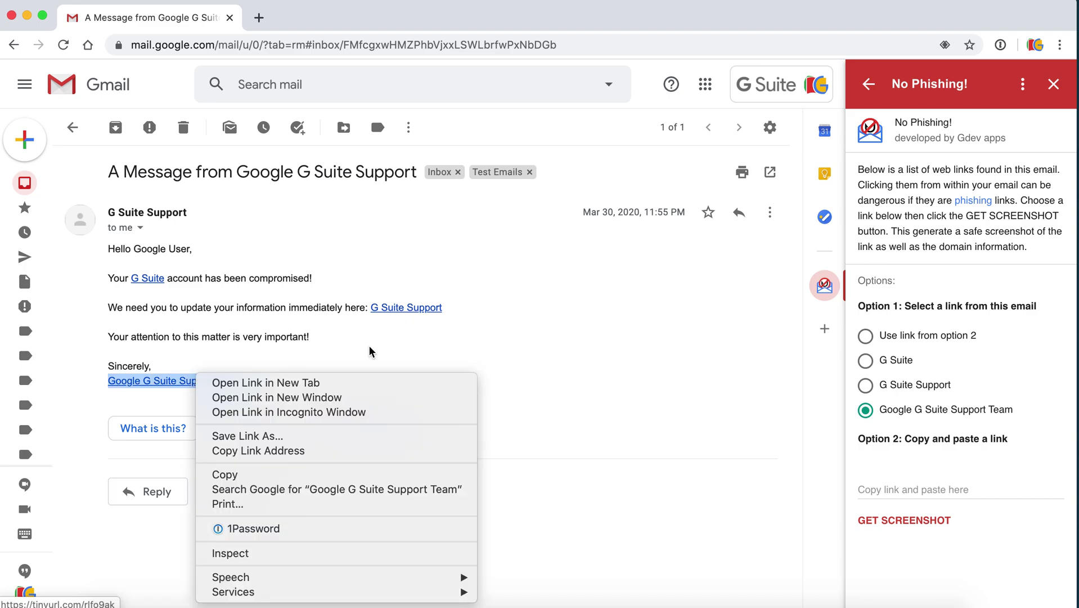
click(298, 452)
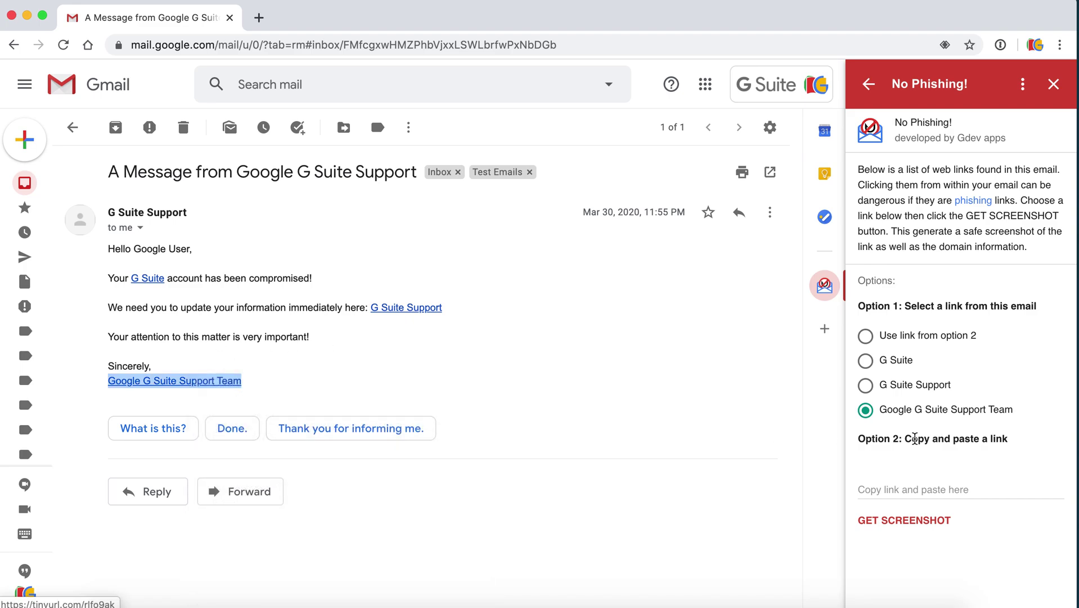
click(884, 490)
right_click(884, 494)
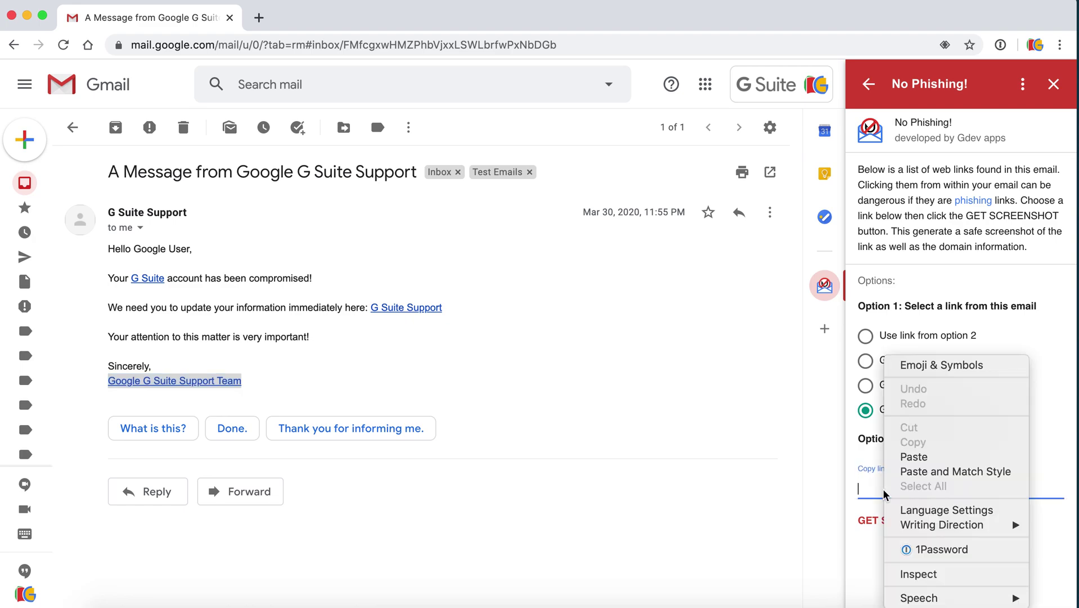
click(914, 456)
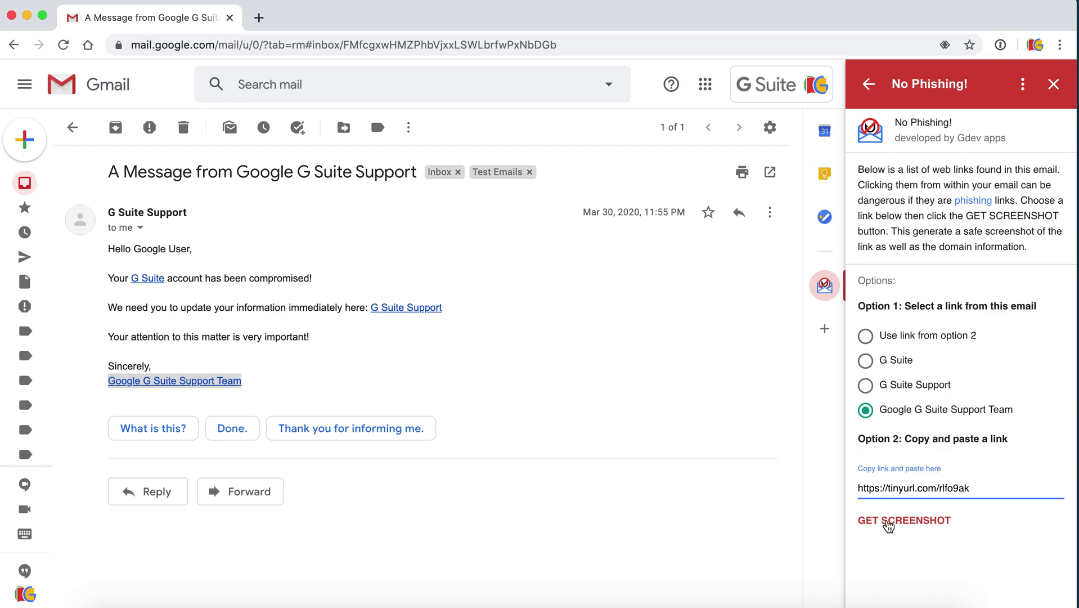
- Screenshot the pasted TinyURL link, revealing it leads to phishing6bank.wordpress.com
click(865, 337)
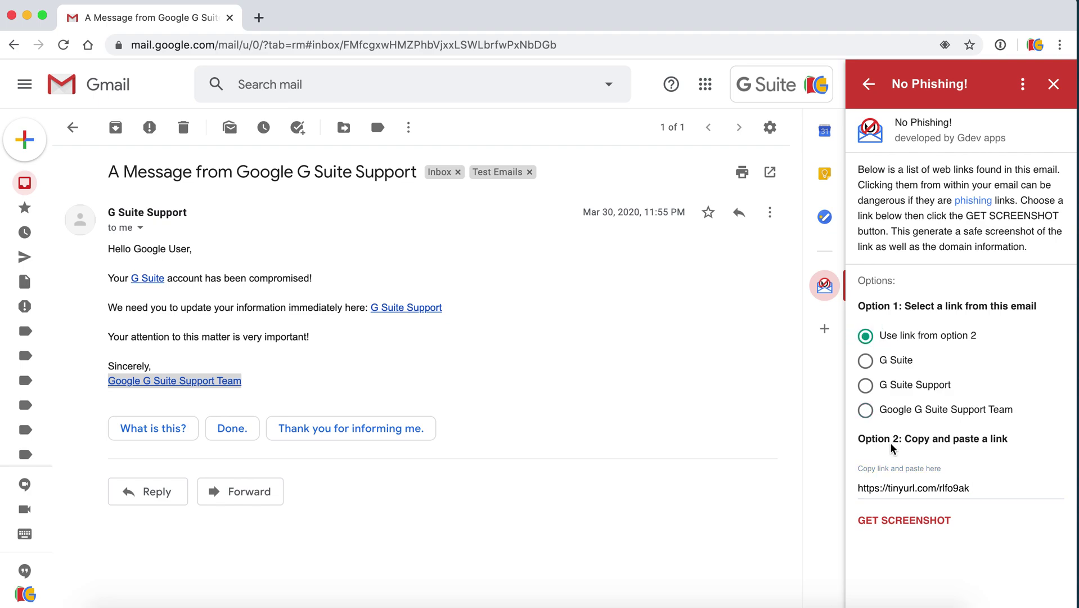
click(890, 525)
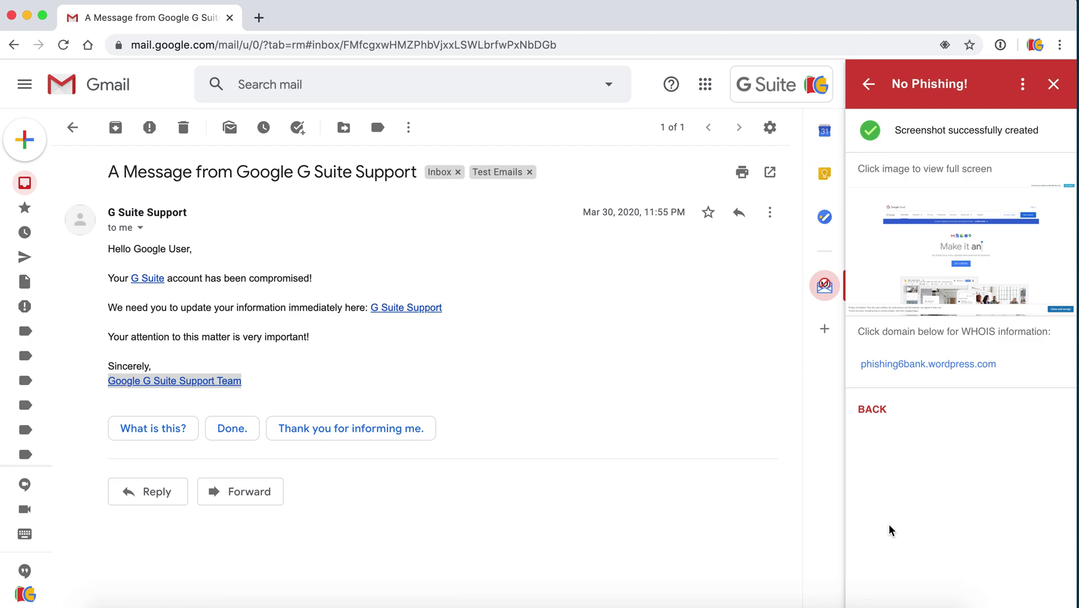
click(981, 245)
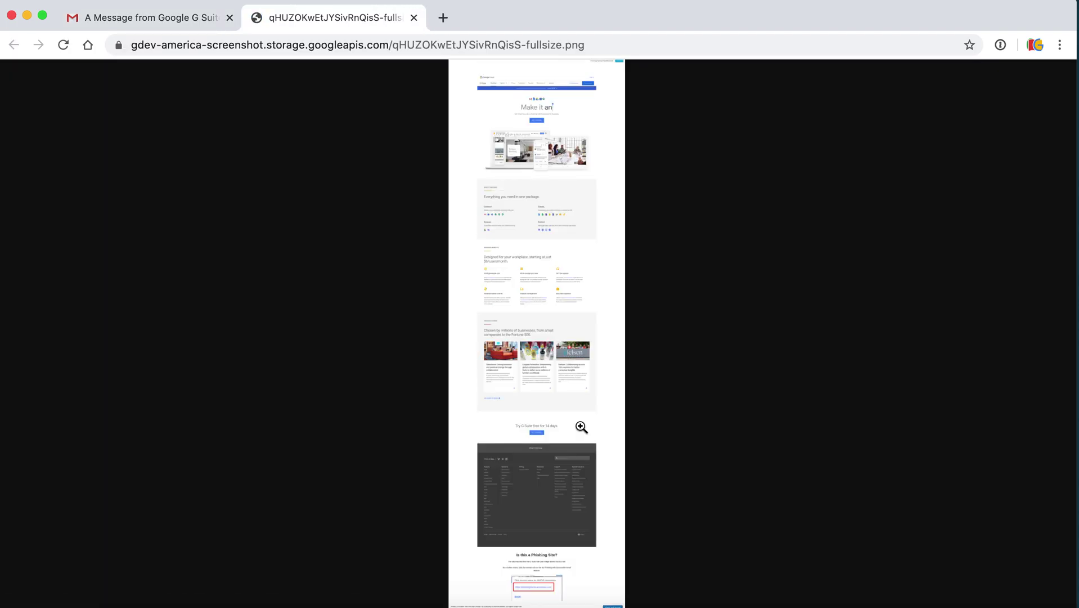
click(552, 401)
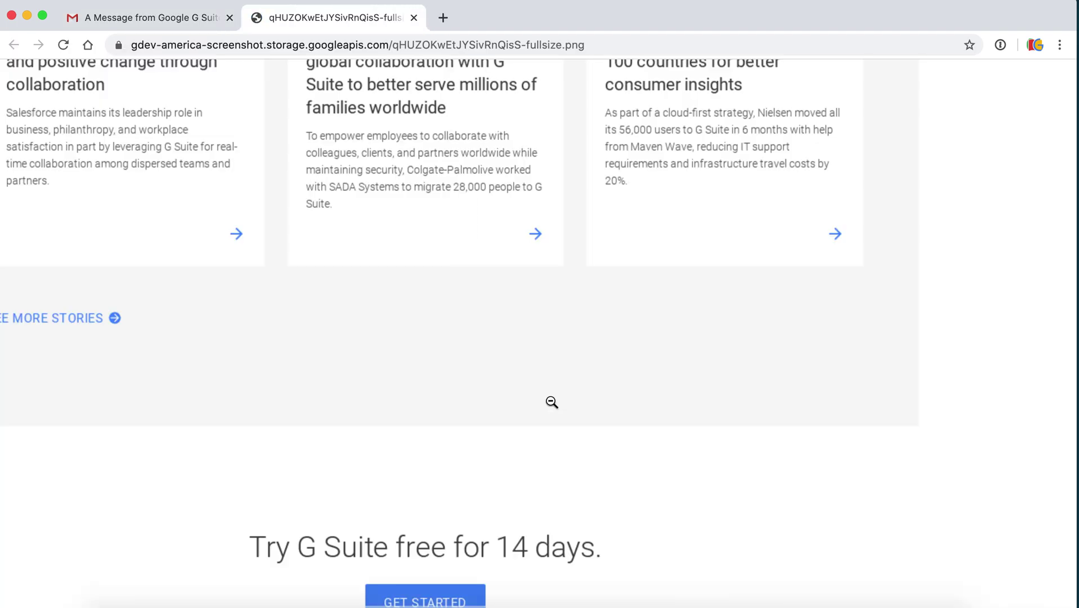
scroll(551, 397, down, 15)
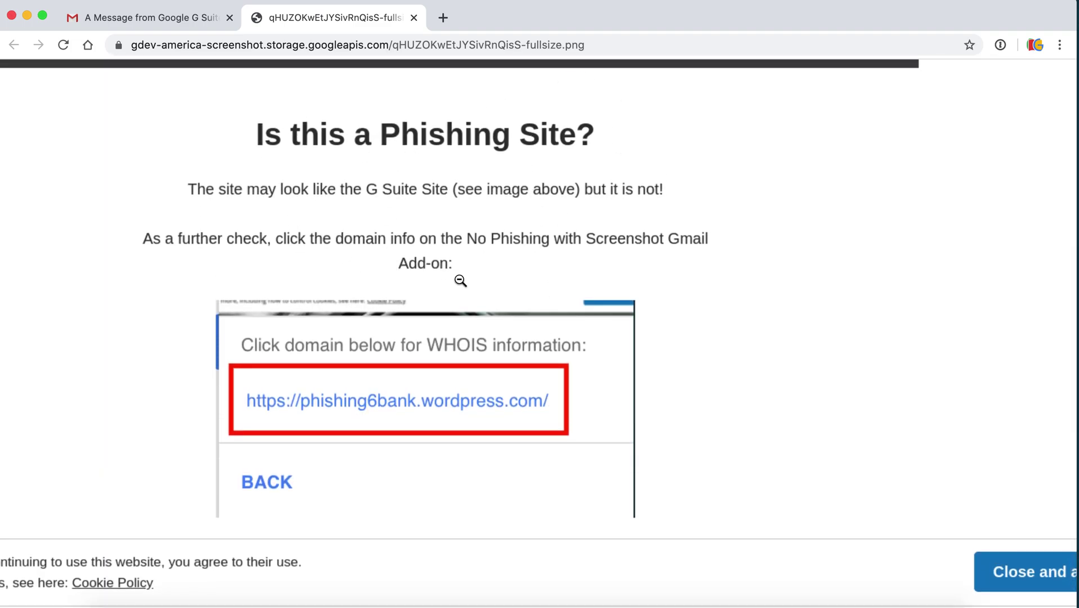
click(413, 18)
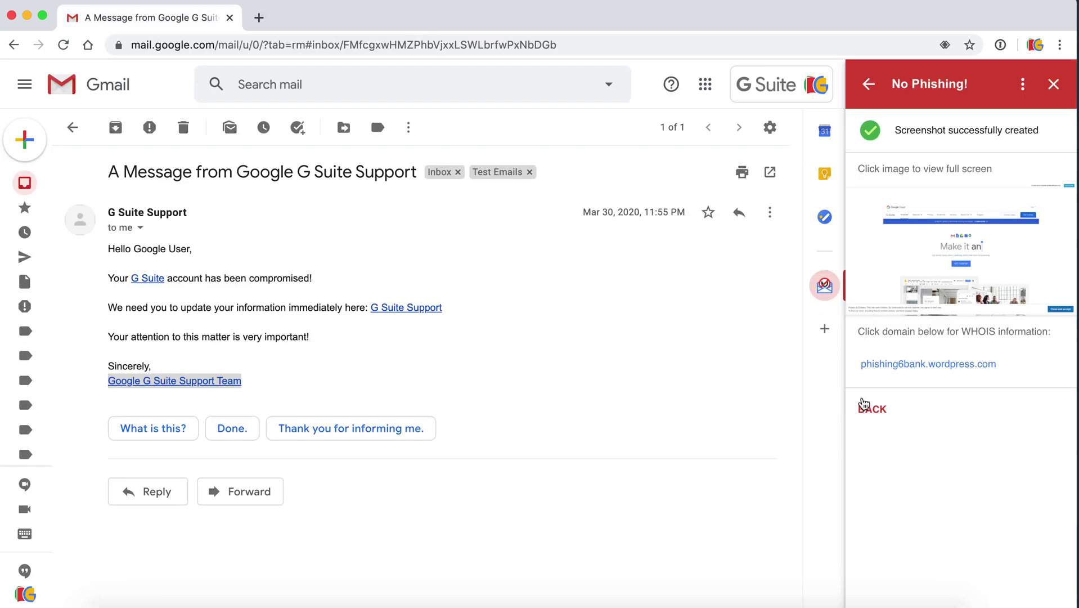
click(897, 364)
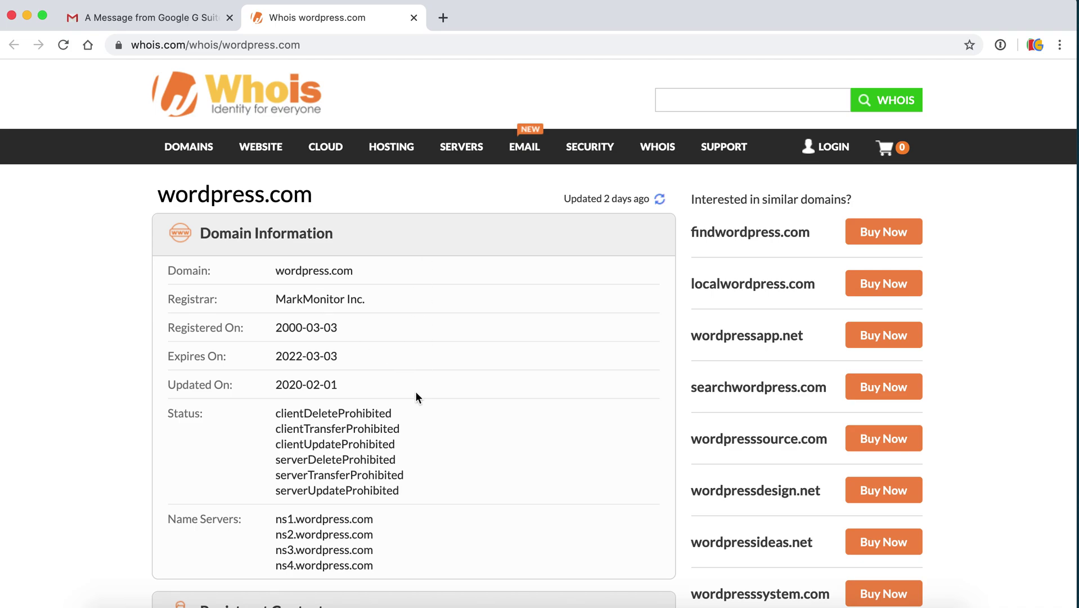
click(413, 18)
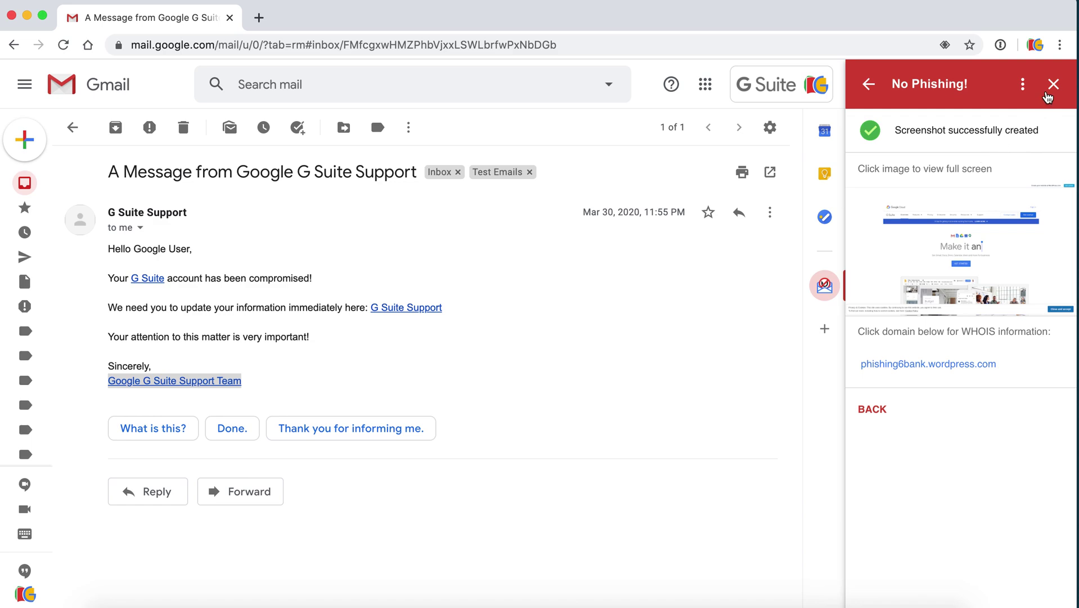
- Return No Phishing! to its link options with the TinyURL link still pasted
click(870, 85)
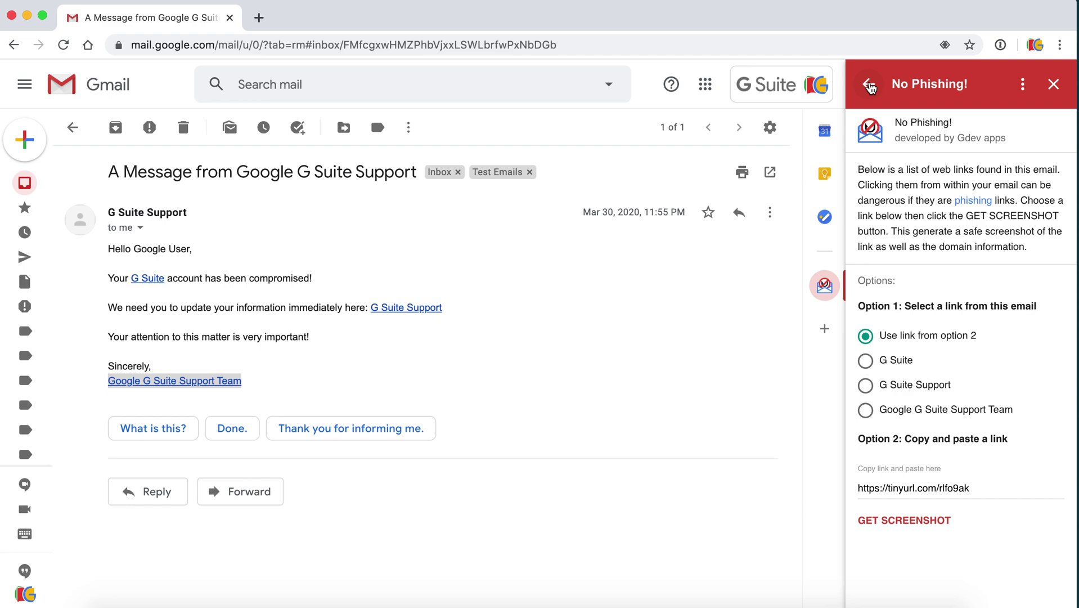
- Open No Phishing!'s Support page and expand User information, Add-on information (version 1.21) and Useful links
click(1023, 92)
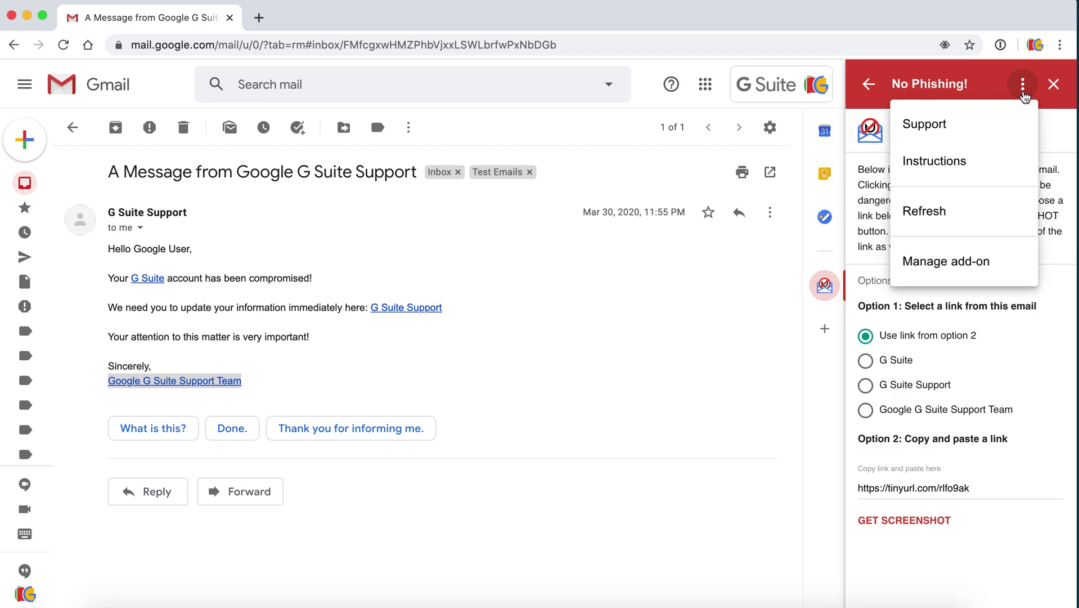
click(981, 125)
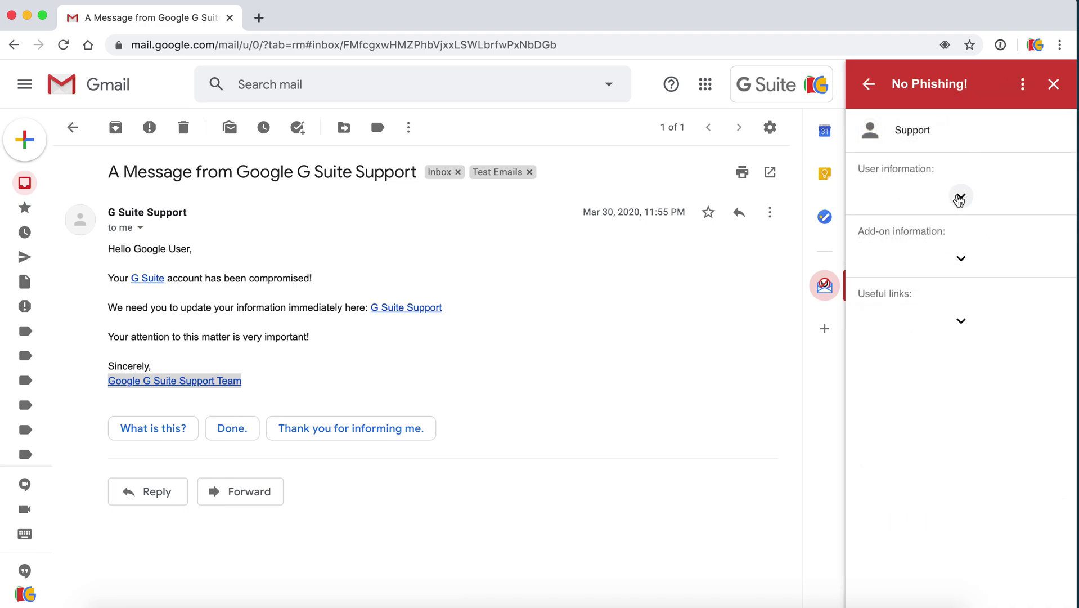
click(960, 198)
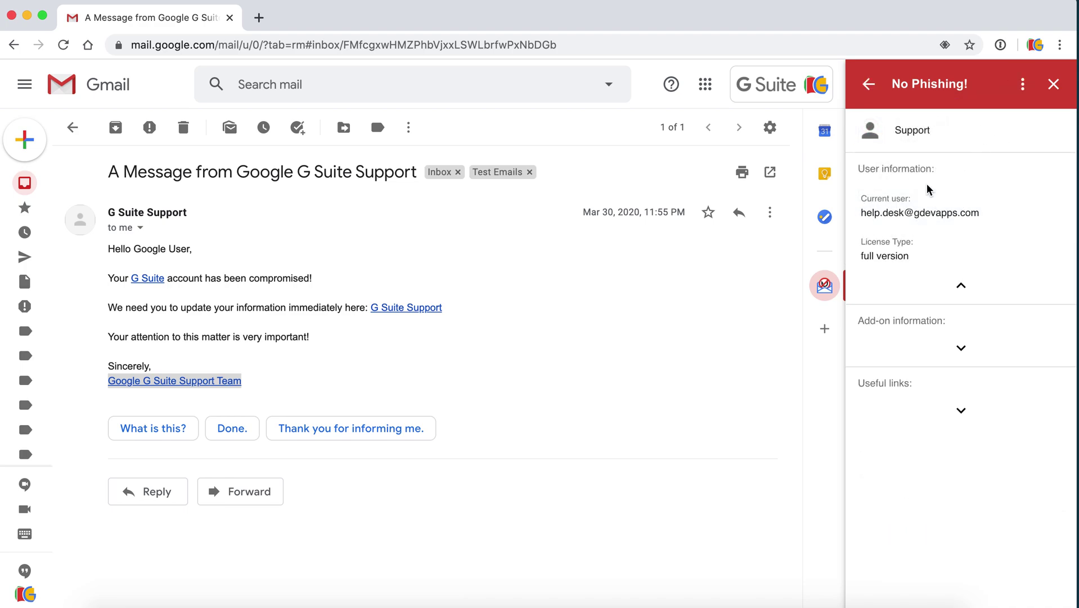
click(957, 348)
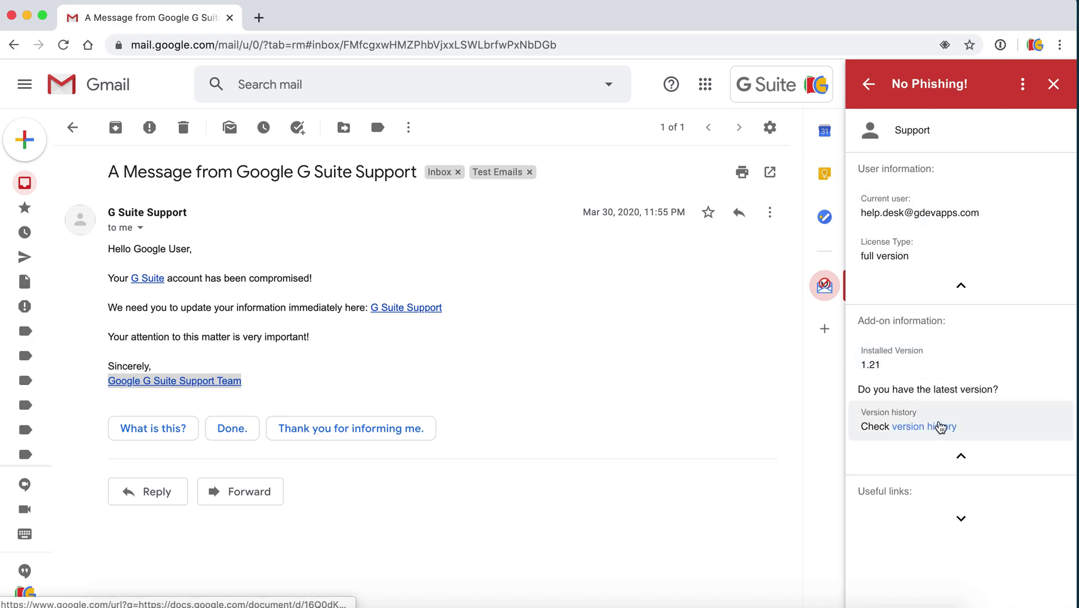
click(962, 519)
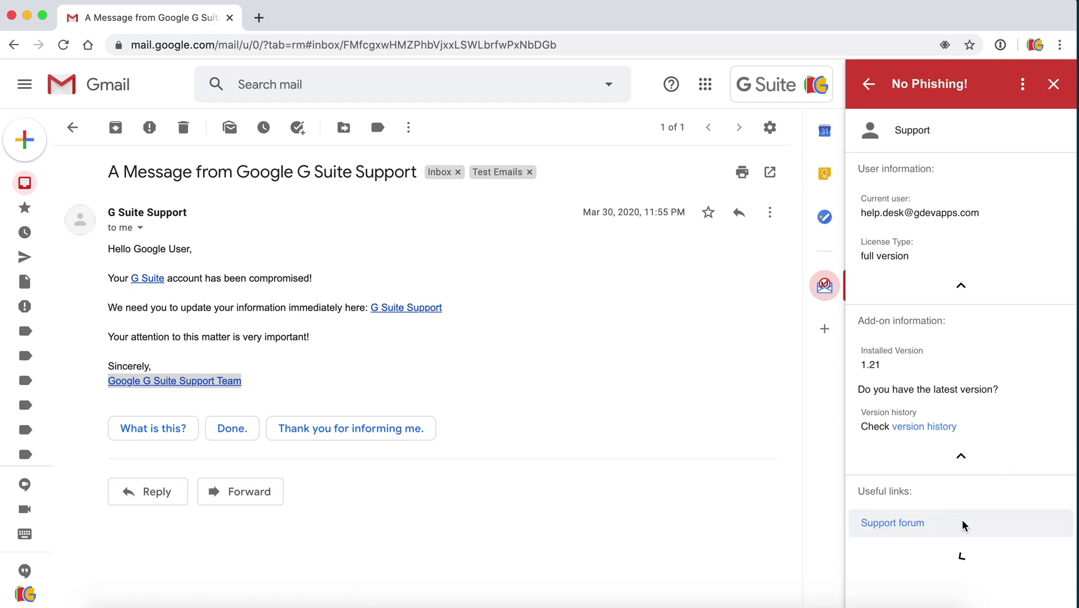
scroll(1003, 497, down, 2)
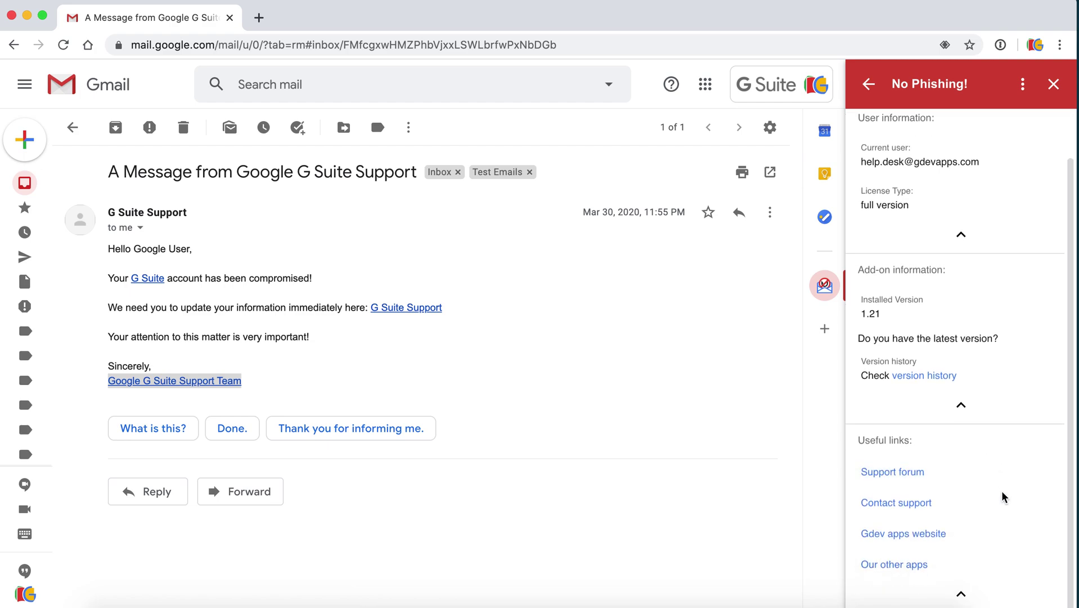
scroll(1002, 493, up, 2)
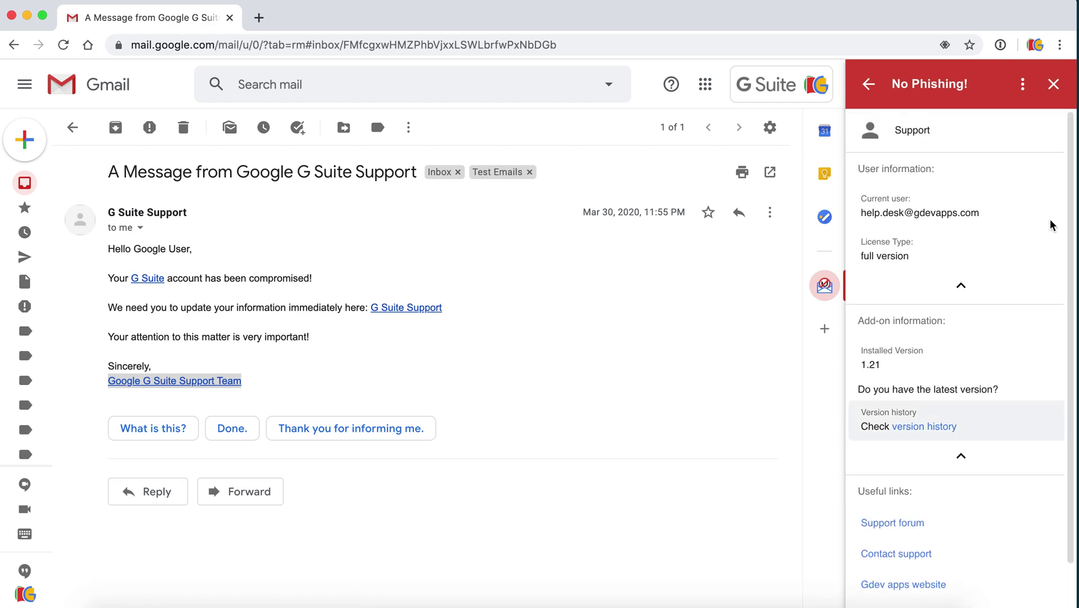
click(1023, 84)
- Show No Phishing!'s Instructions page with the User Guide link
click(961, 159)
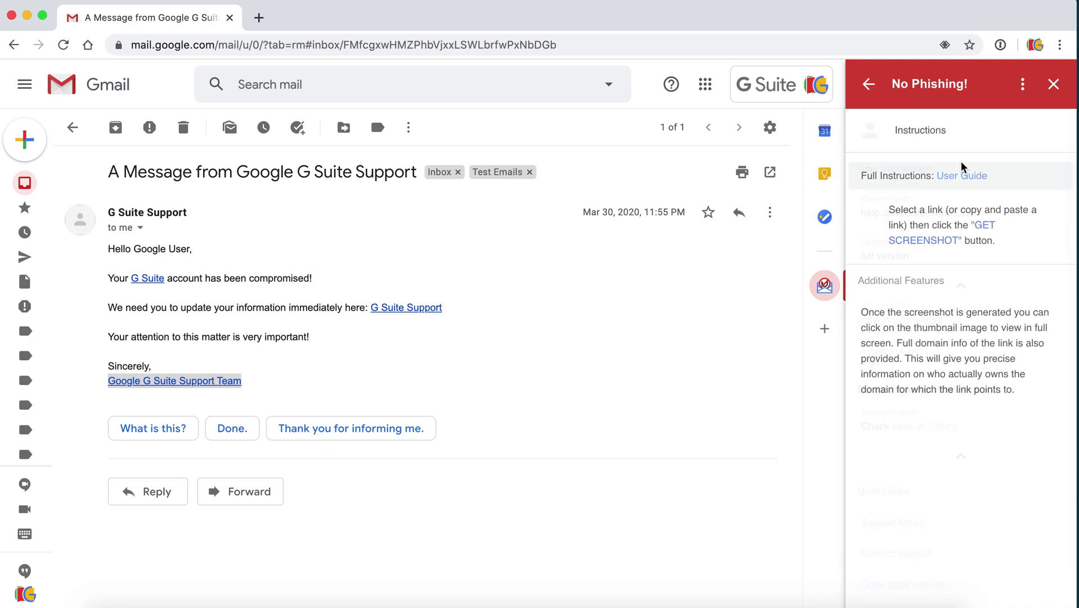